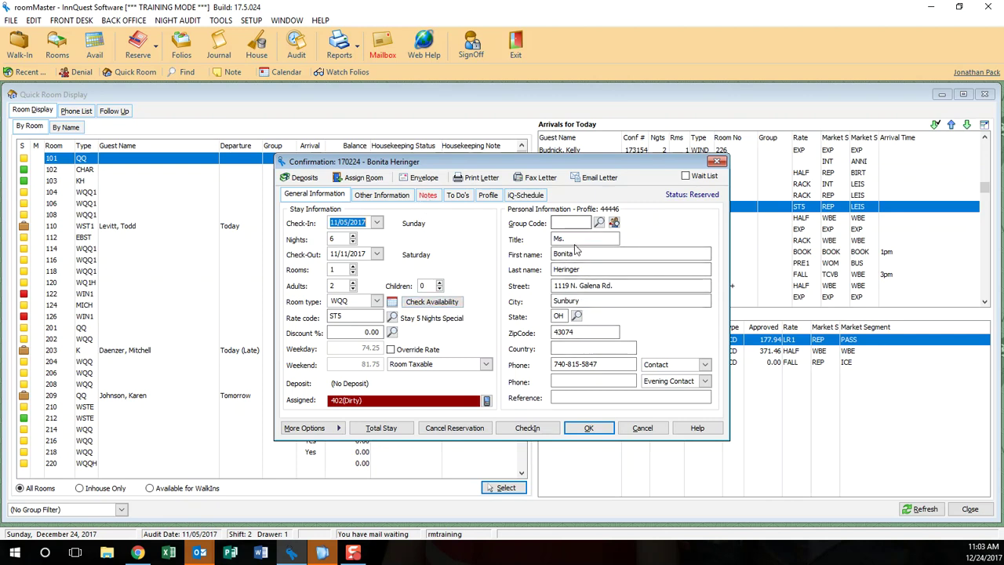
# Change the reservation's guest title to Mr. and overwrite the first and last name with a different guest's name
pyautogui.click(610, 240)
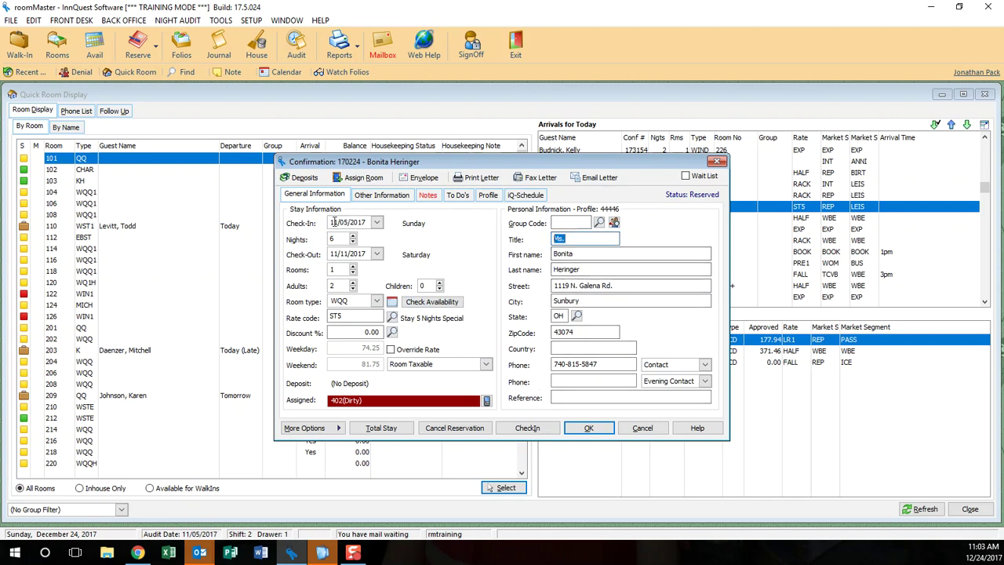
pyautogui.write('Mr.')
pyautogui.press('Tab')
pyautogui.write('John')
pyautogui.press('Tab')
pyautogui.press('BackSpace')
pyautogui.write('Sm')
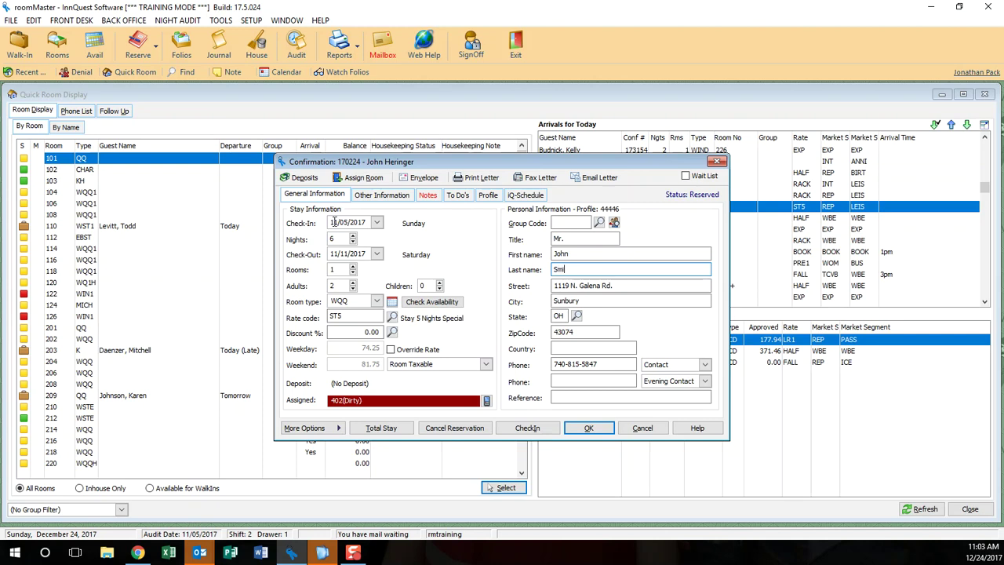
pyautogui.write('ith')
pyautogui.press('Tab')
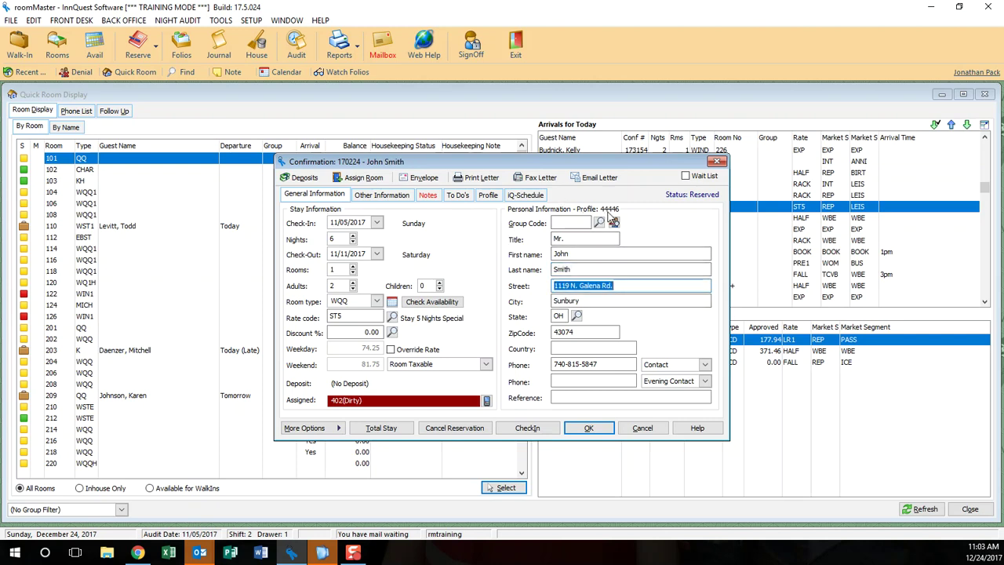
# Examine the reservation's guest history summary and staff notes to compare them with the overwritten guest name
pyautogui.click(489, 197)
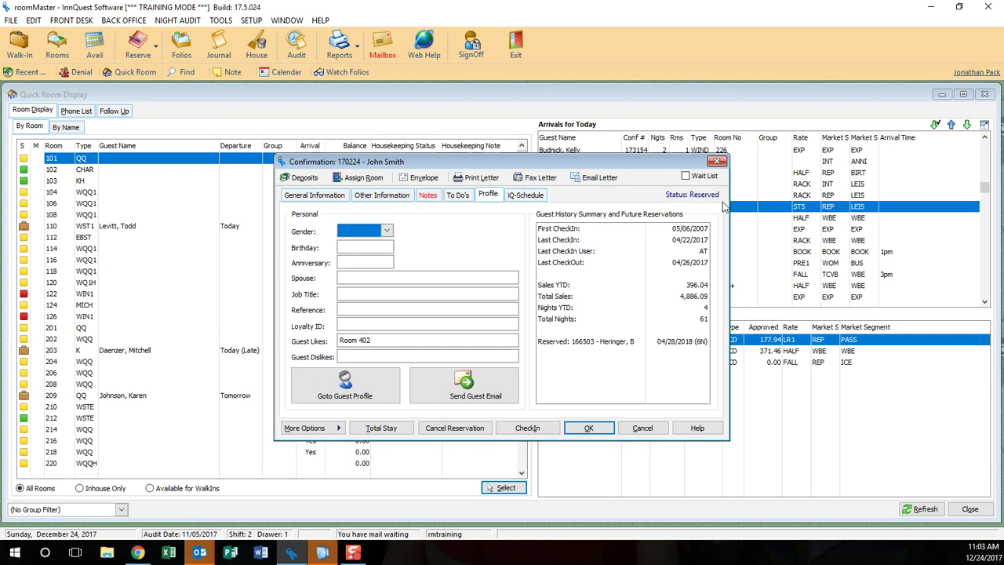
pyautogui.click(428, 195)
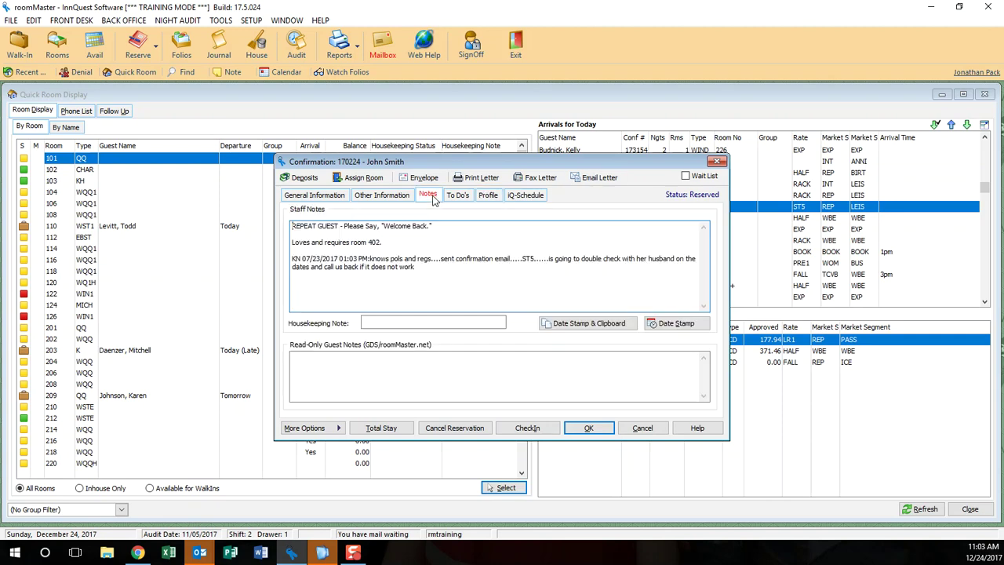
pyautogui.moveTo(386, 245); pyautogui.dragTo(257, 218)
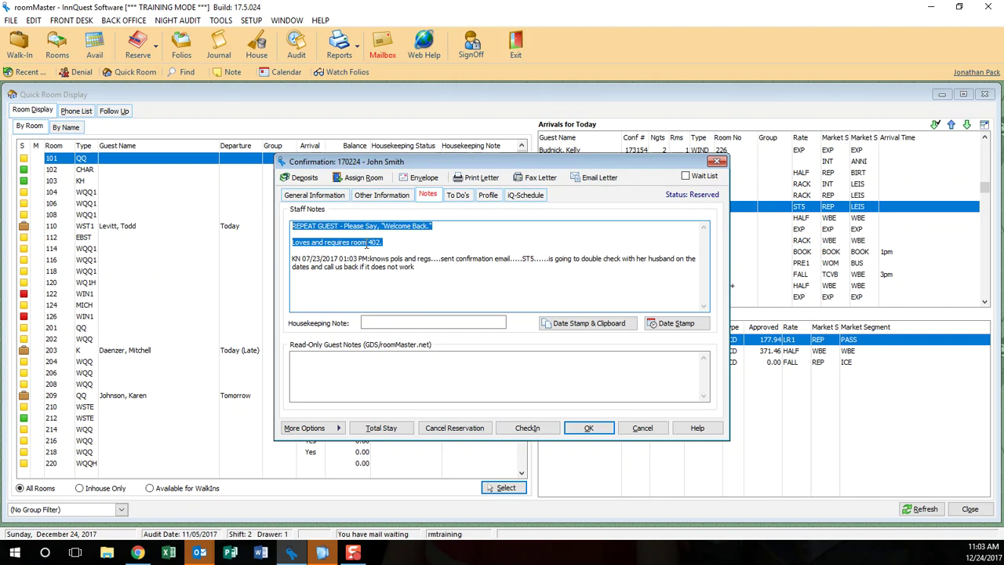
pyautogui.click(484, 196)
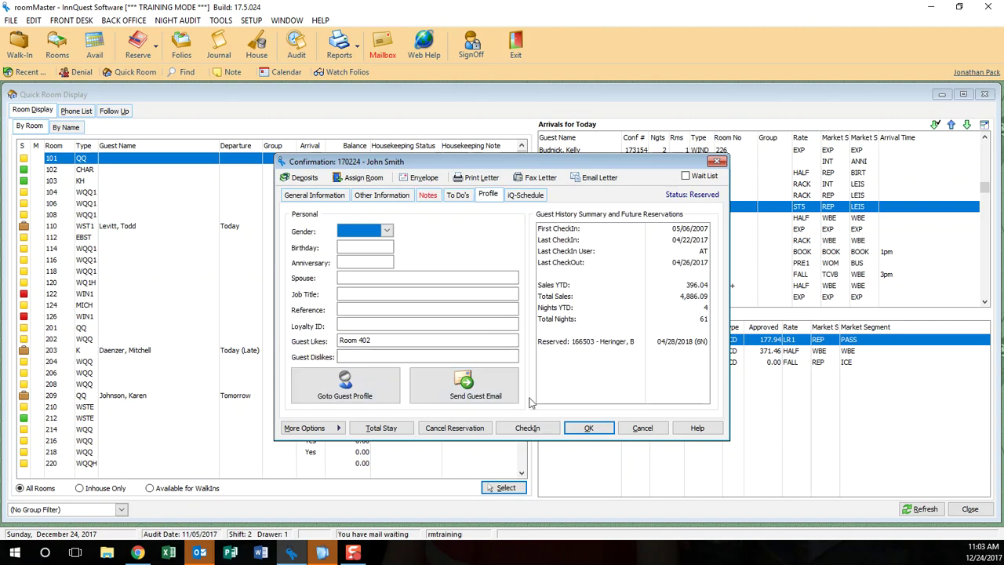
# Start a new reservation with the original guest's last name and fill it from the suggested matching guest profile
pyautogui.click(156, 48)
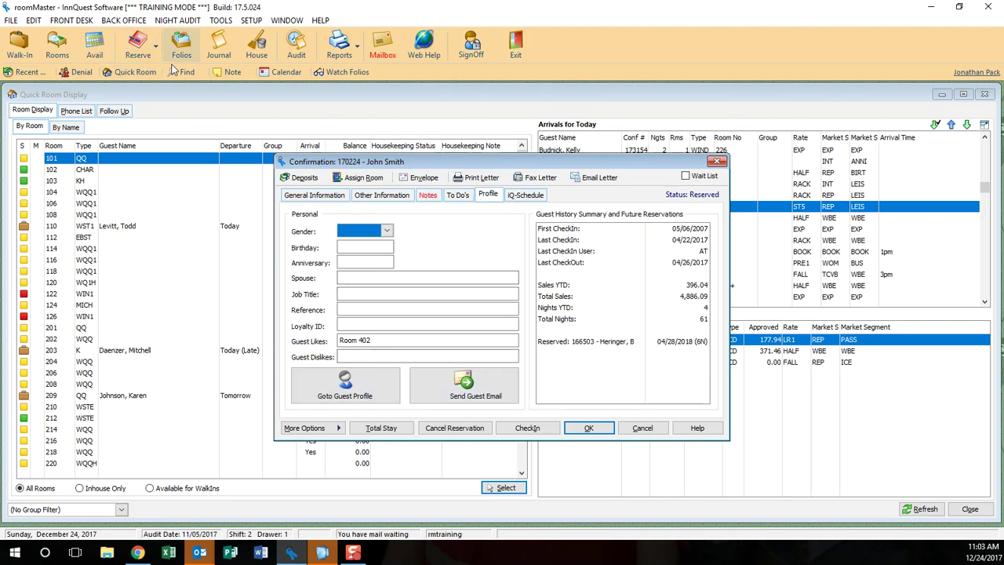
pyautogui.click(562, 270)
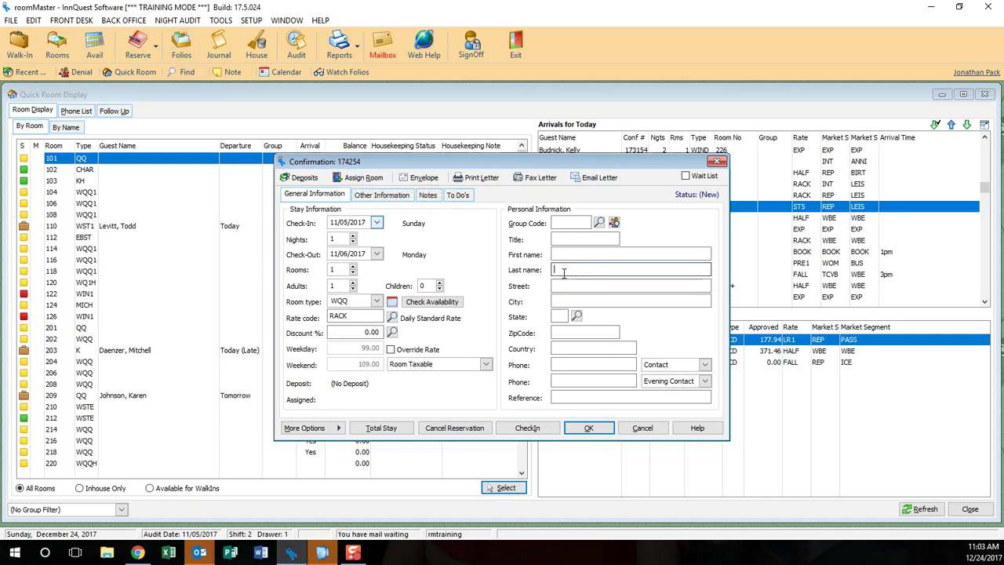
pyautogui.write('Heringer')
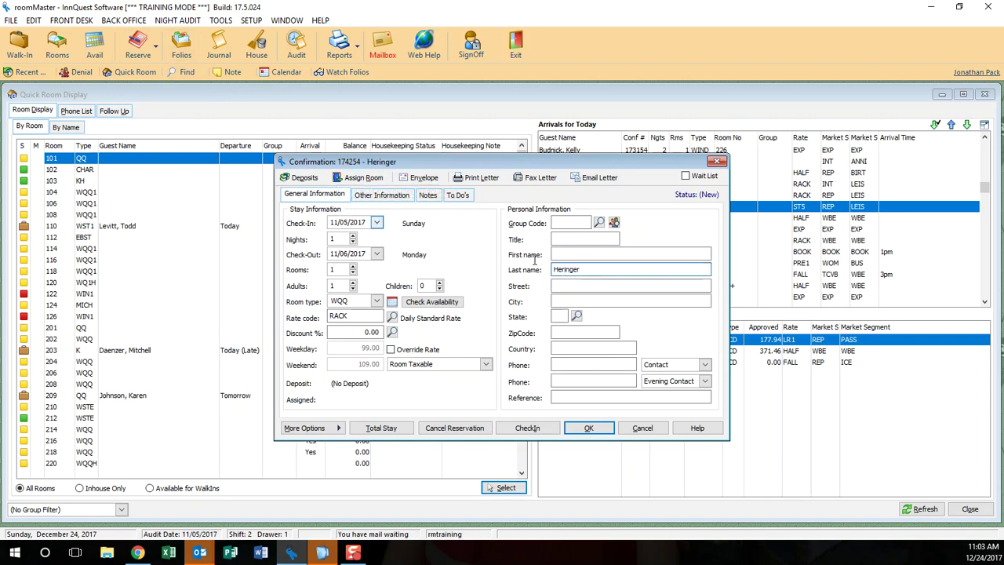
pyautogui.press('Tab')
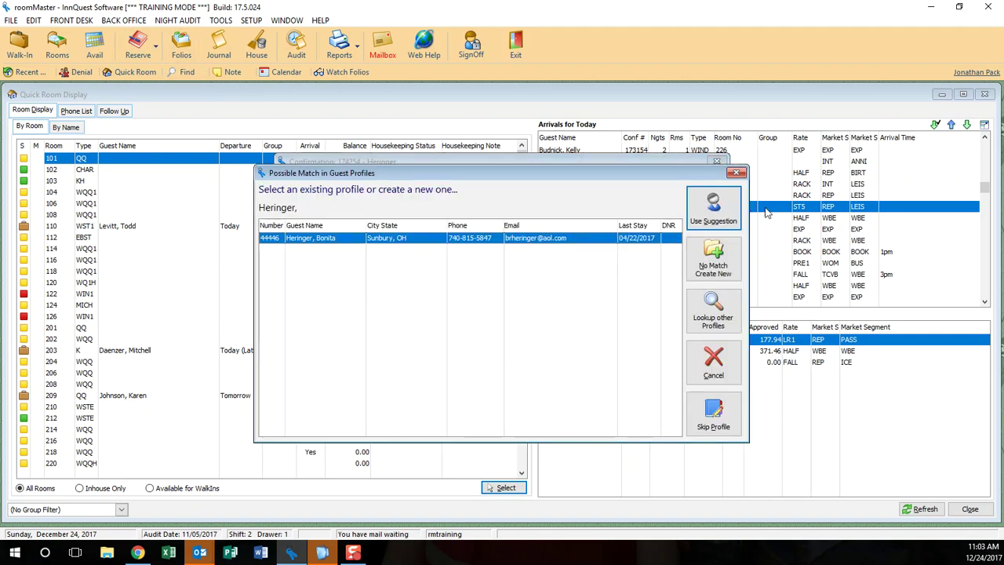
pyautogui.click(713, 208)
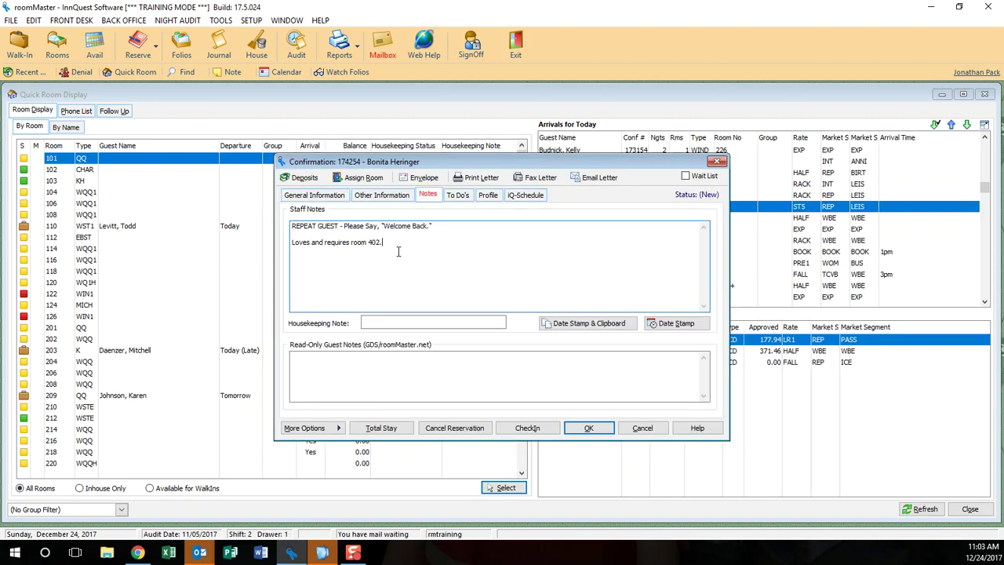
# Check the new reservation's staff notes and guest history for reserved stays, and cancel the new reservation
pyautogui.hotkey('ctrl', 'a')
pyautogui.click(488, 195)
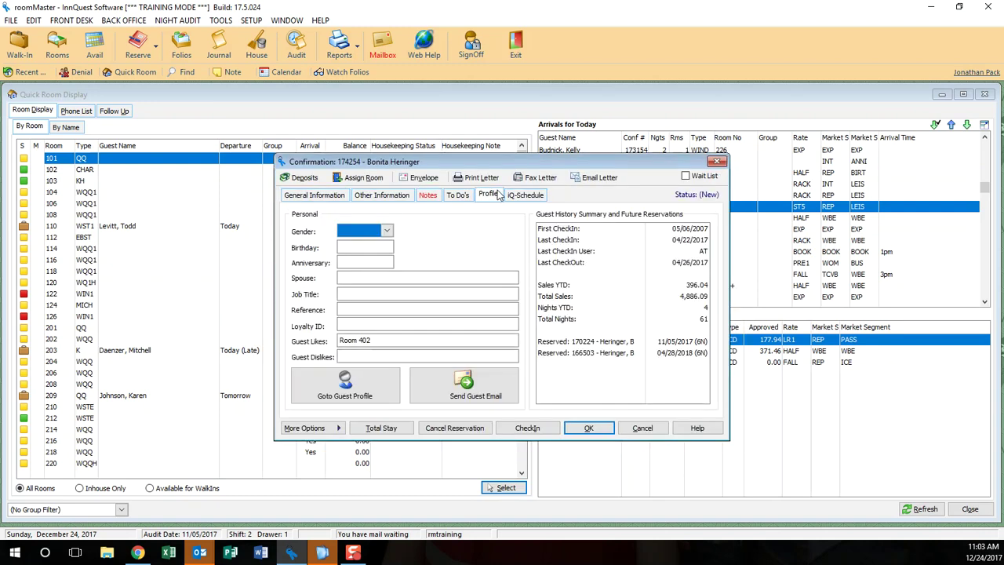
pyautogui.click(704, 309)
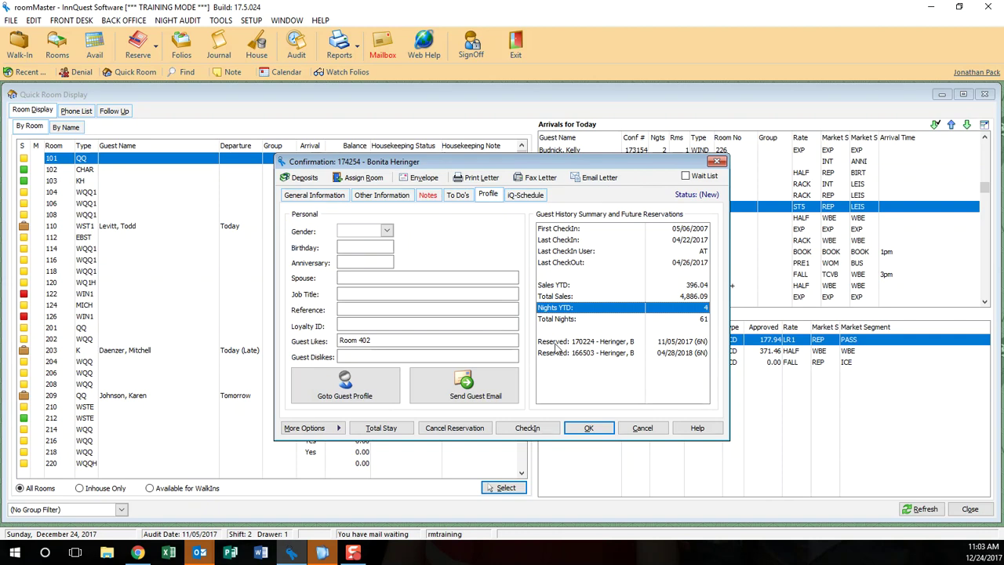
pyautogui.click(634, 430)
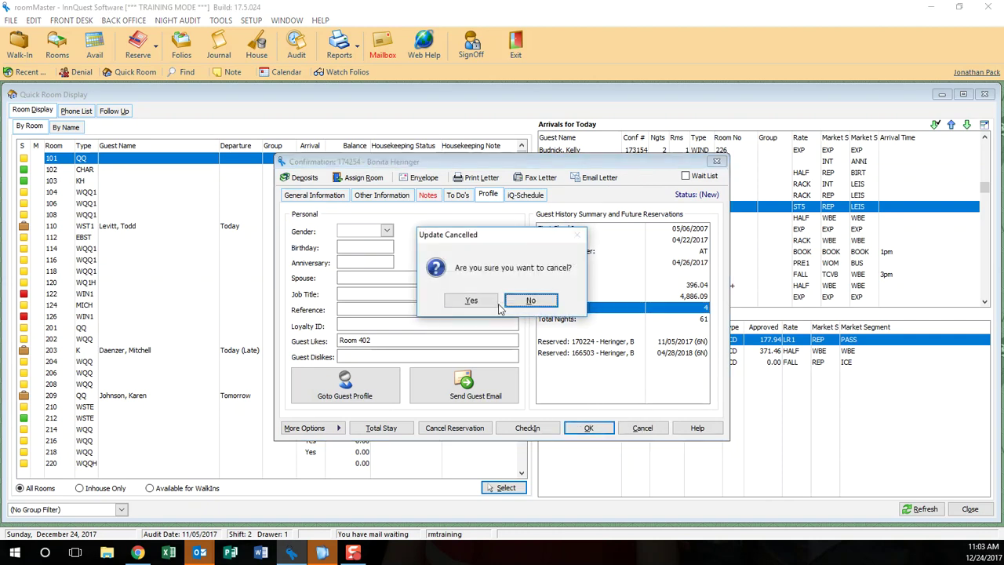
pyautogui.click(475, 300)
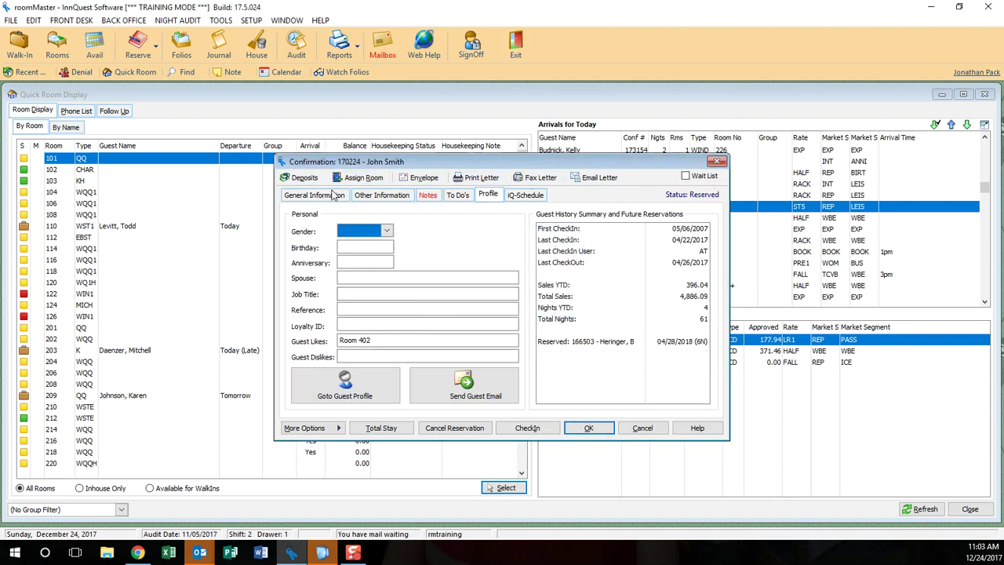
# Review the existing reservation's general information, guest history, staff notes and additional options
pyautogui.click(341, 195)
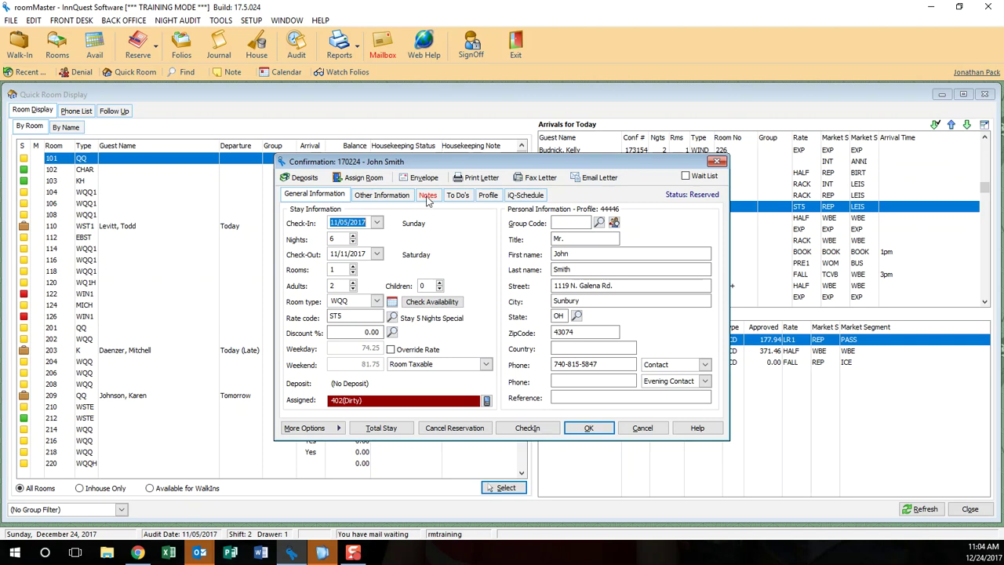
pyautogui.click(493, 195)
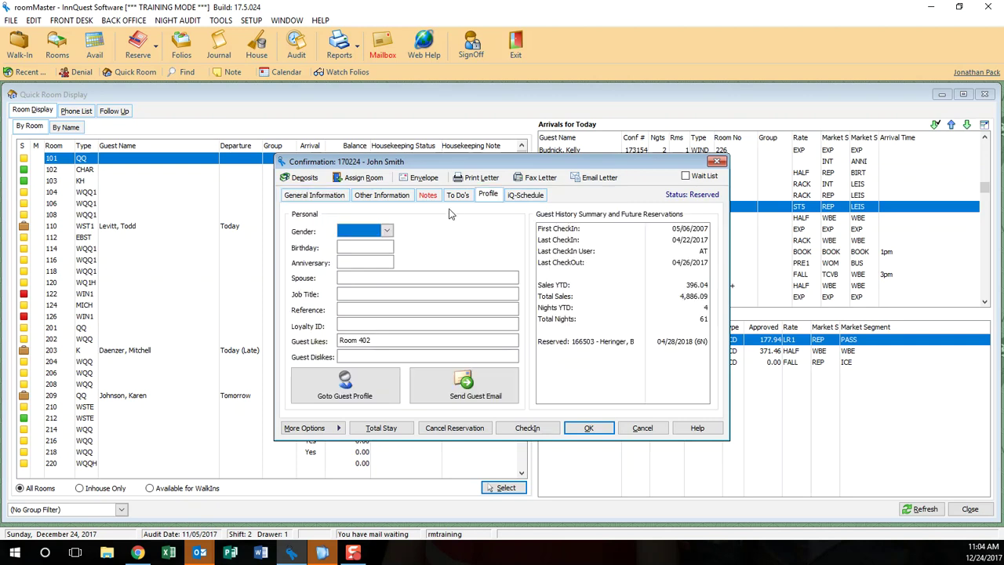
pyautogui.click(429, 196)
pyautogui.click(330, 429)
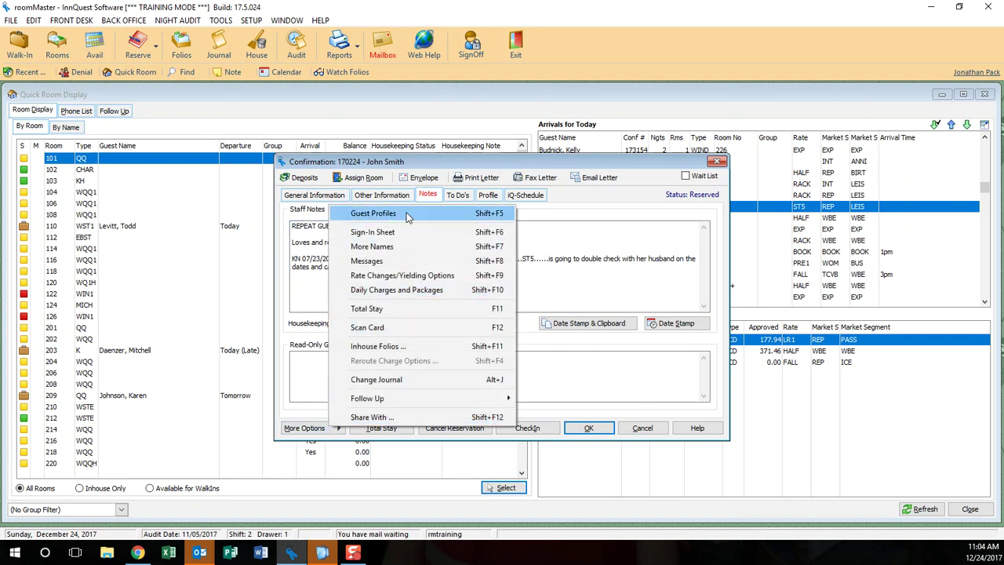
pyautogui.click(560, 224)
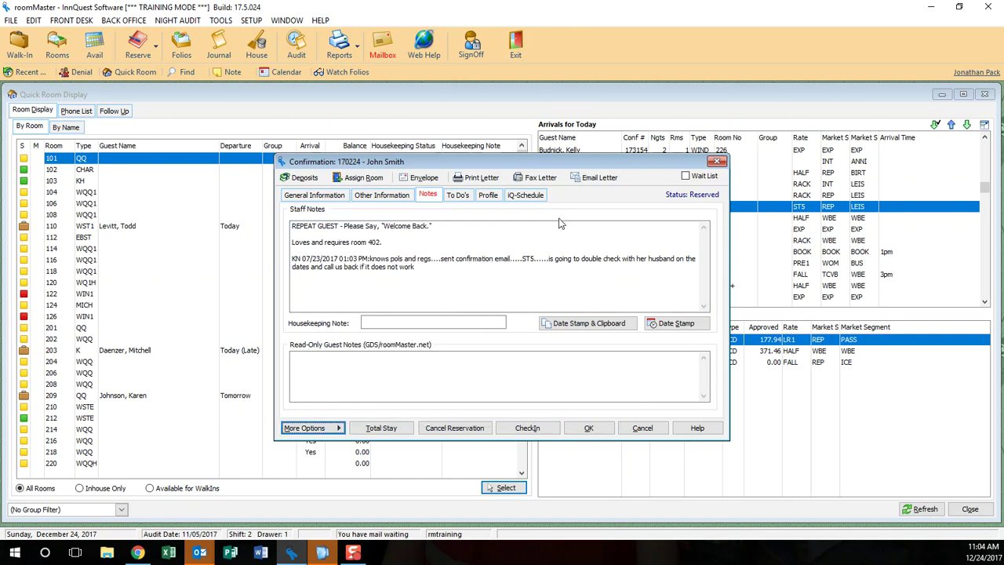
pyautogui.click(292, 198)
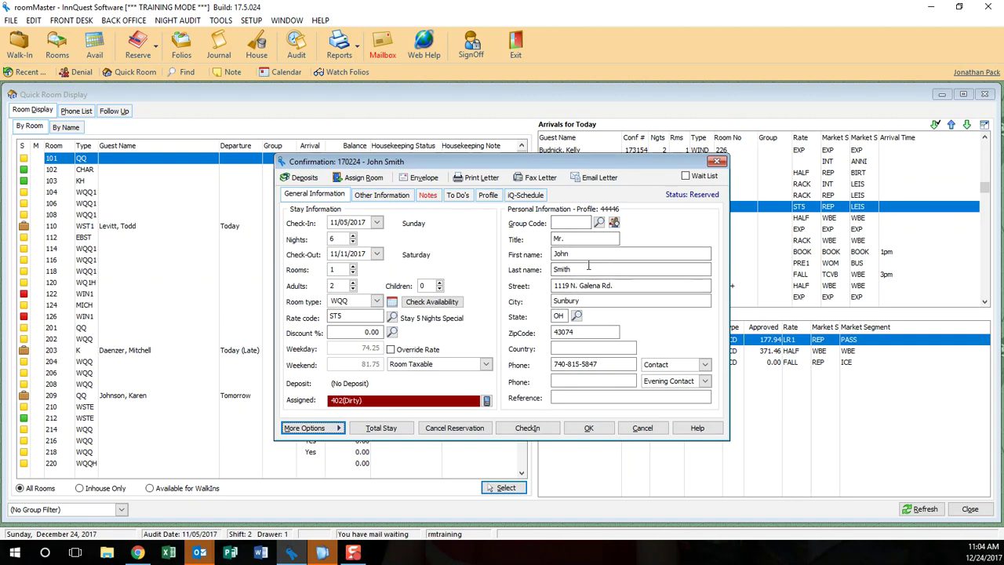
# Search the guest profiles by the replacement guest's last name and apply the Owosso, MI profile last stayed 12/25/2015 to the reservation
pyautogui.click(302, 430)
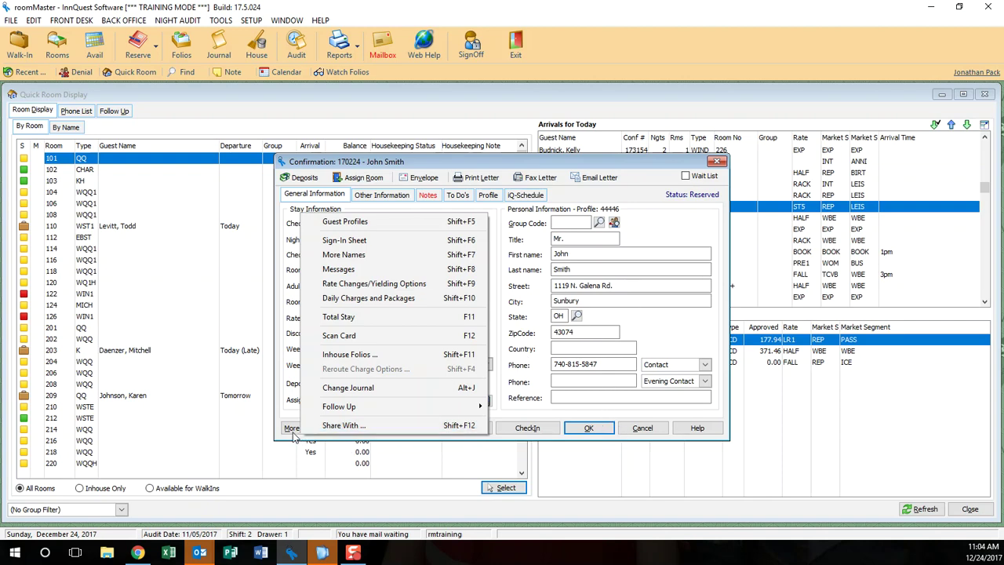
pyautogui.click(385, 221)
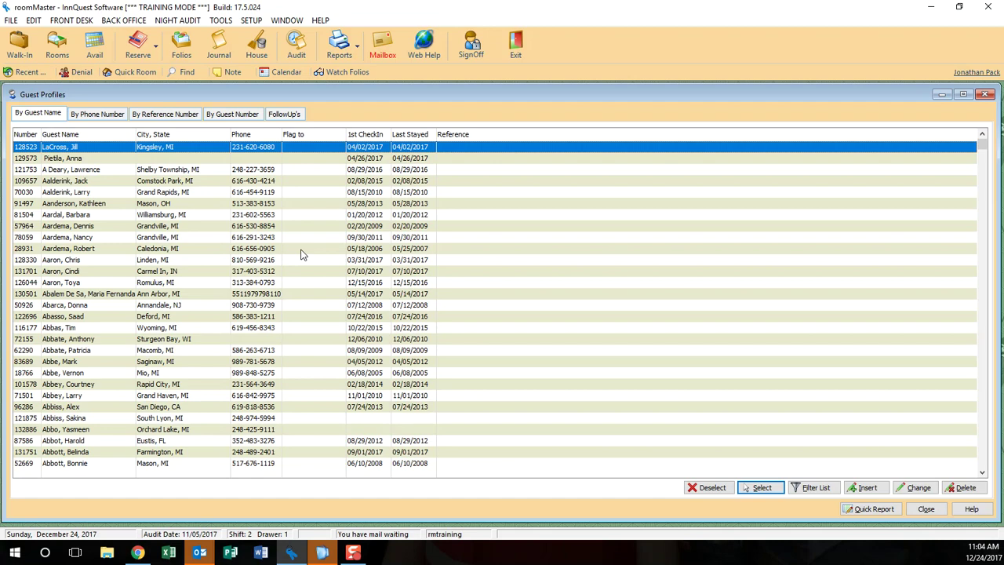
pyautogui.write('smith')
pyautogui.scroll(-1, 302, 254)
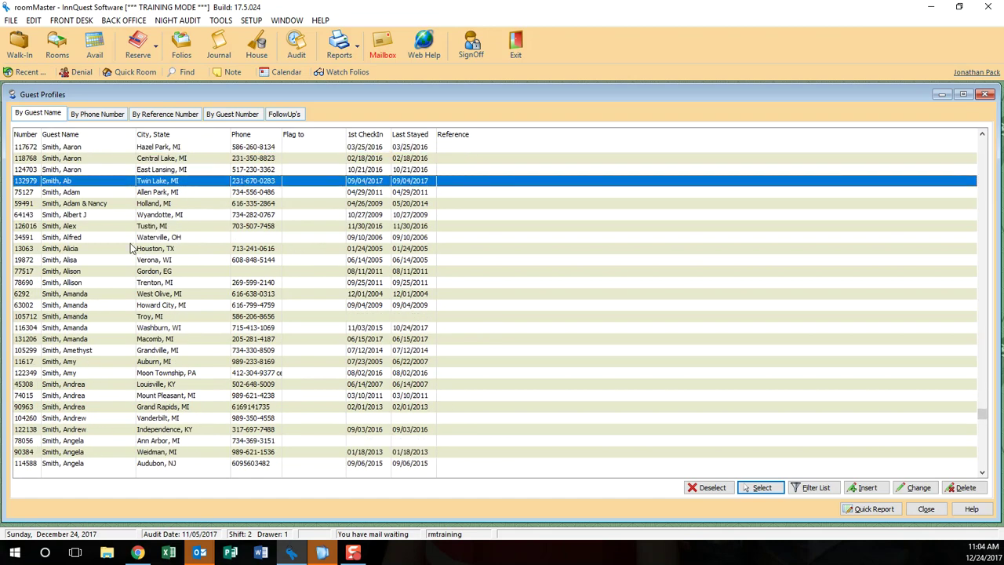
pyautogui.scroll(-20, 92, 392)
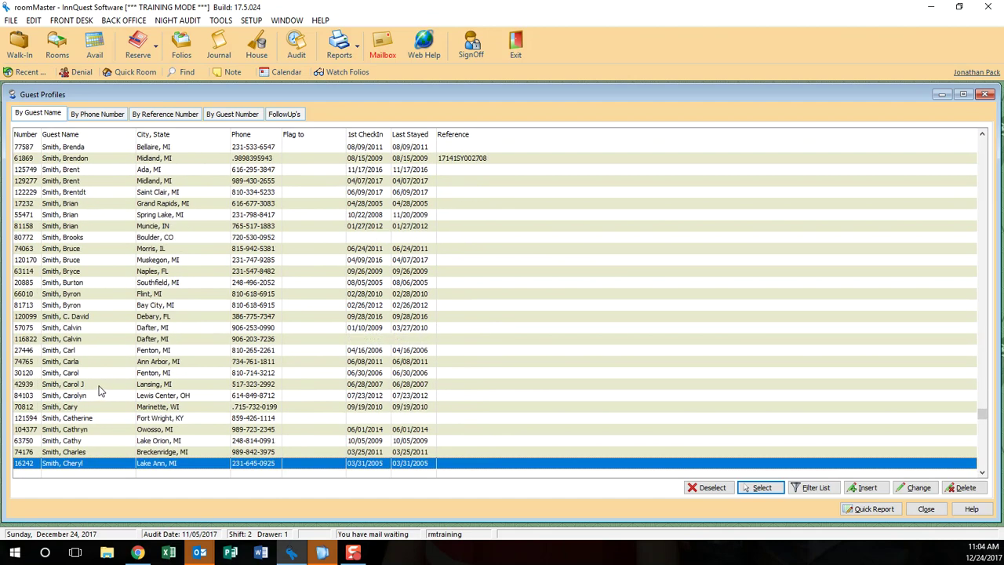
pyautogui.scroll(-20, 99, 390)
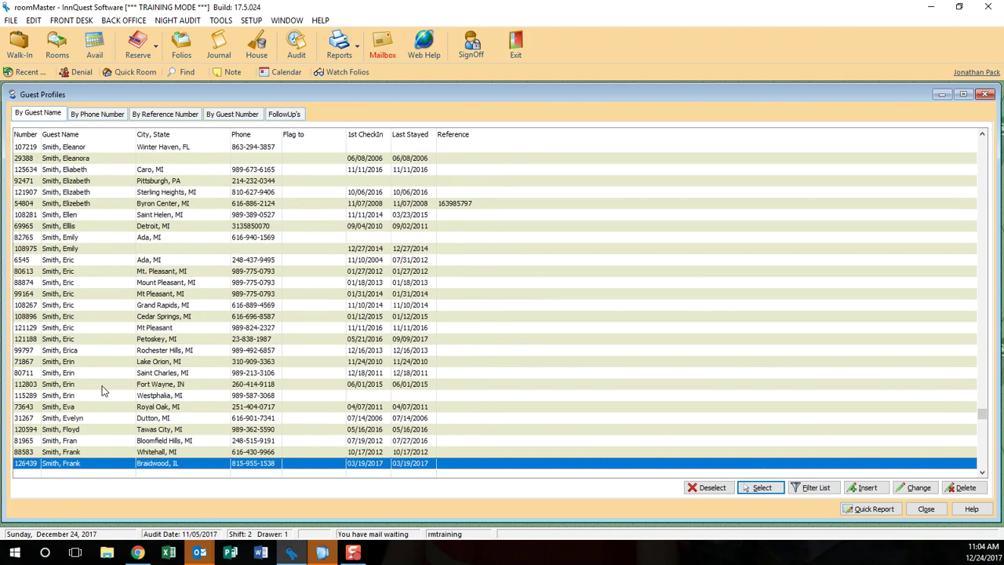
pyautogui.scroll(-20, 102, 390)
pyautogui.scroll(9, 106, 390)
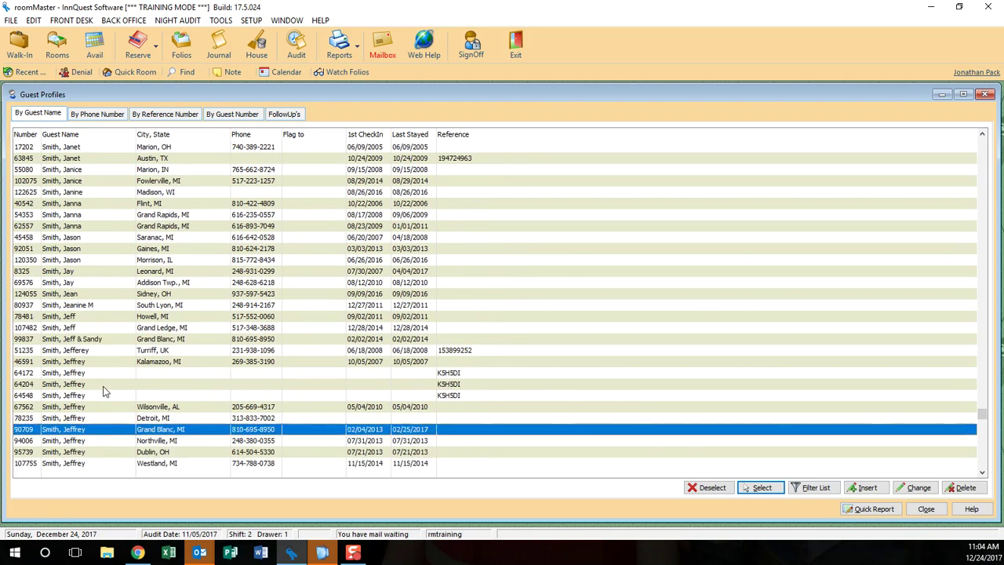
pyautogui.scroll(8, 106, 386)
pyautogui.scroll(-20, 98, 400)
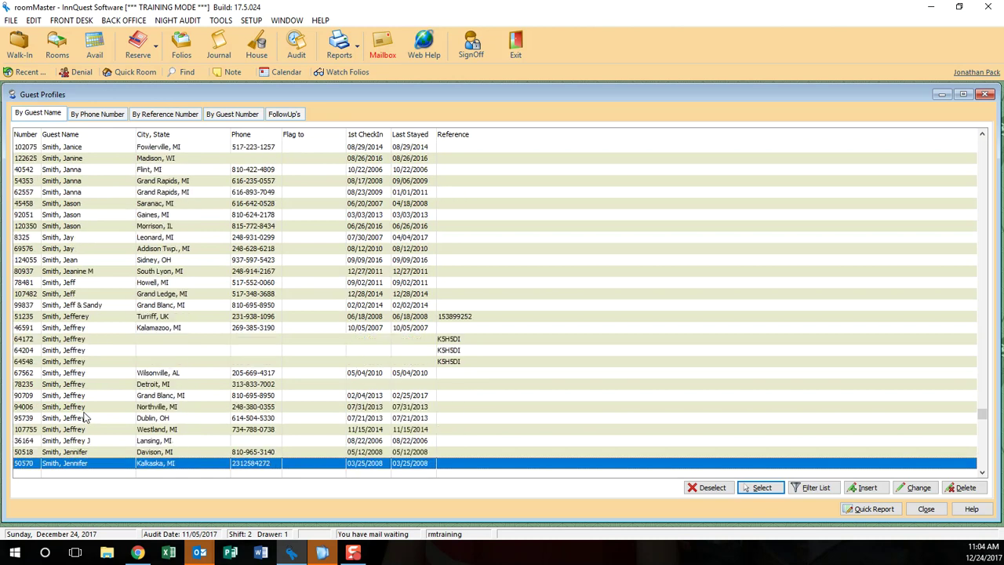
pyautogui.click(96, 386)
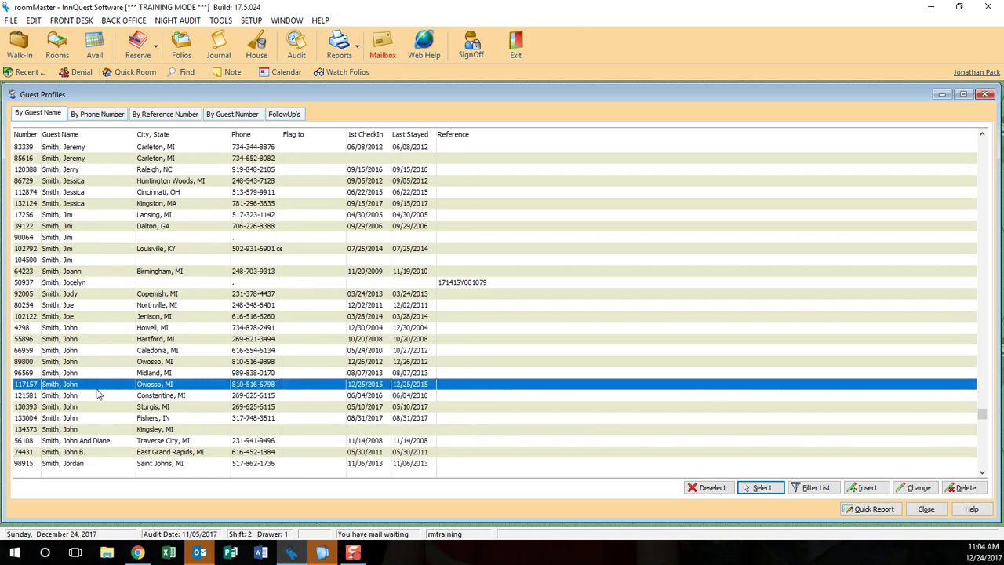
pyautogui.doubleClick(169, 386)
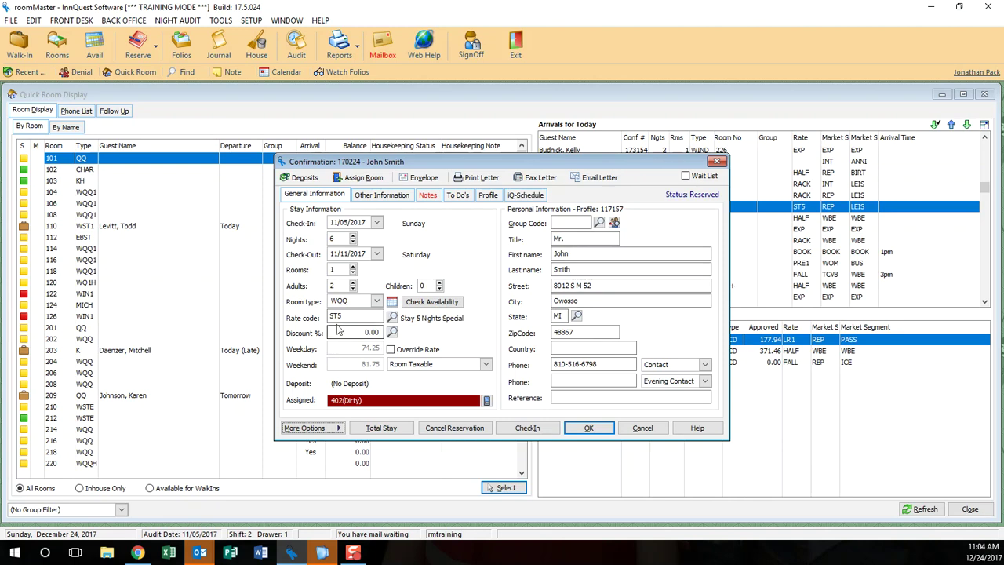
# Override the reservation's room rate with a weekday rate of 100
pyautogui.click(392, 350)
pyautogui.write('100')
pyautogui.press('Tab')
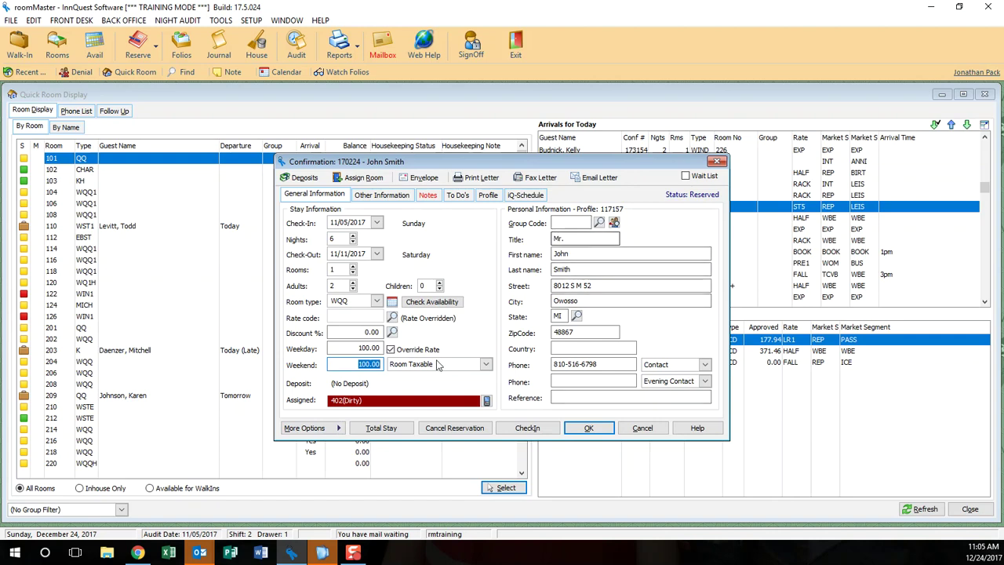
# Reapply the original guest's Sunbury, OH profile to the reservation, overwriting the complete name and address information
pyautogui.click(308, 428)
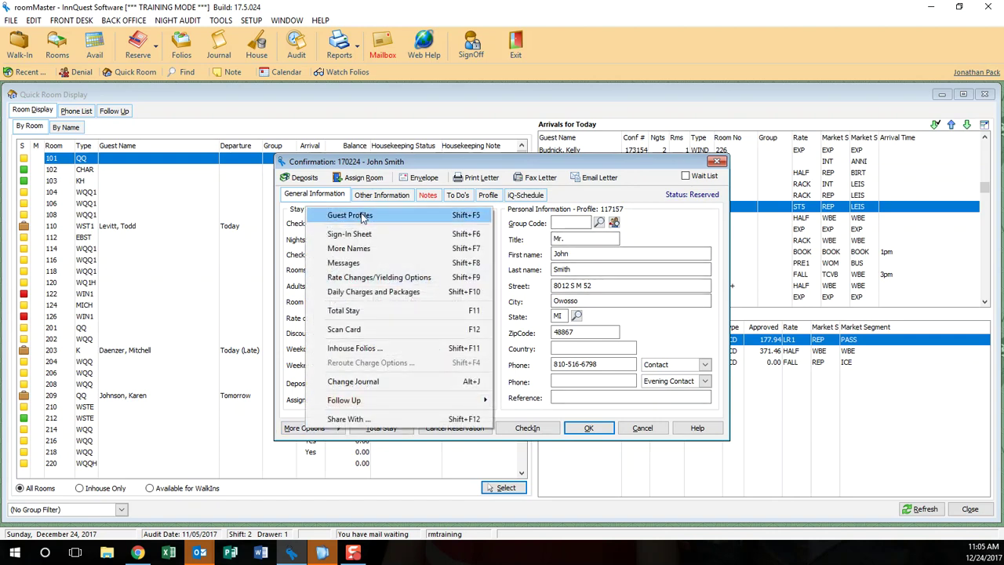
pyautogui.click(349, 216)
pyautogui.write('heringe')
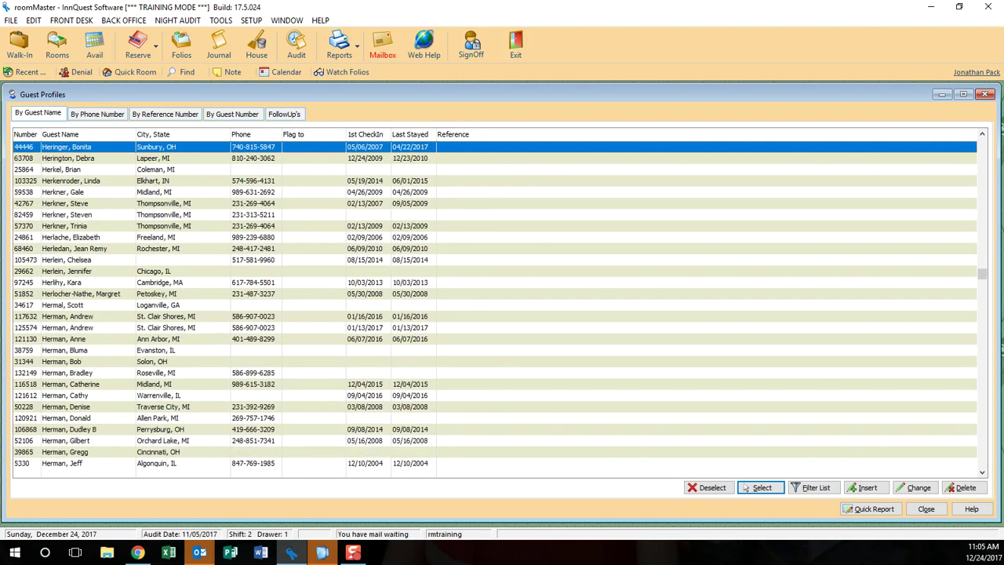
pyautogui.press('Return')
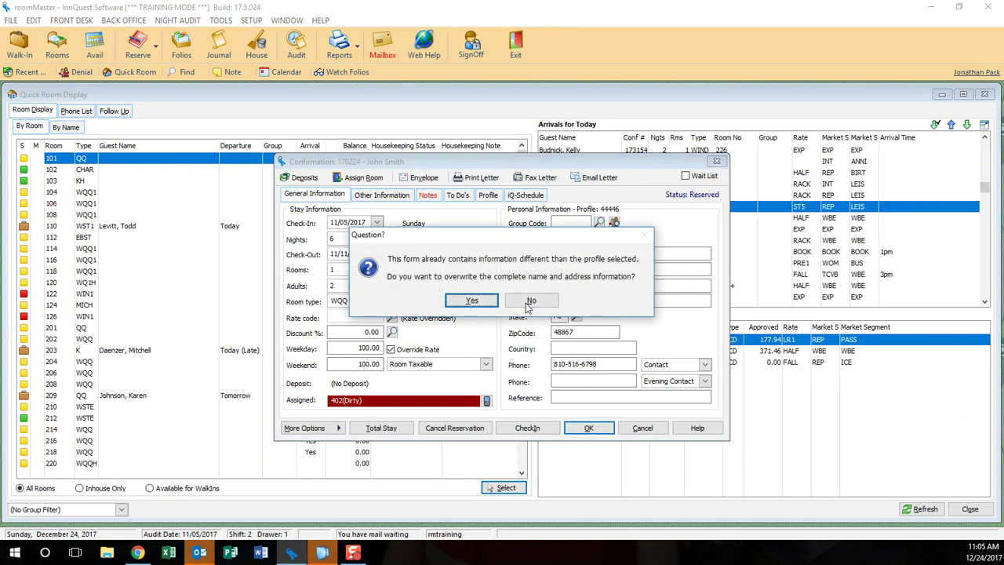
pyautogui.click(472, 301)
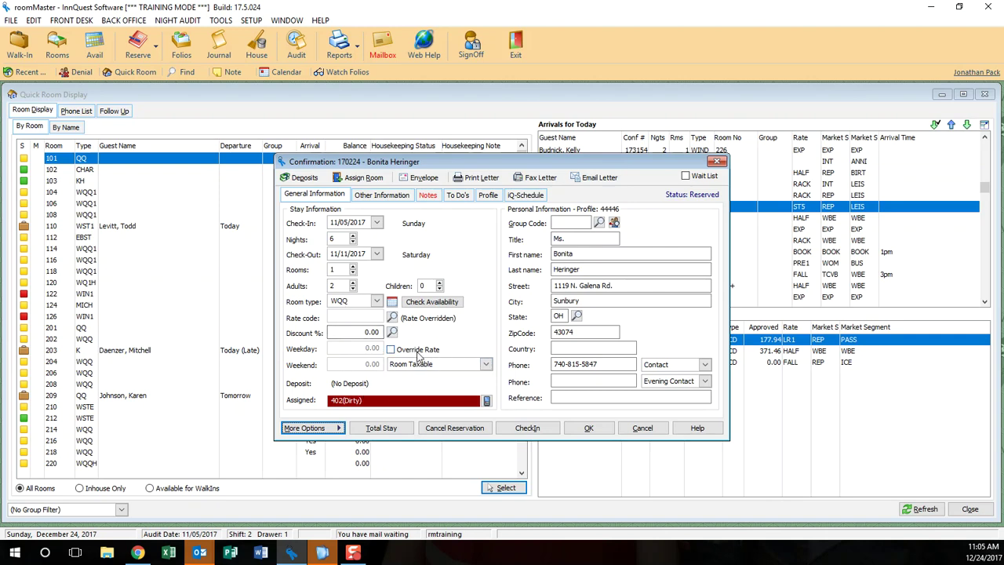
# Remove the rate override by setting the reservation's rate code to ST5, the Stay 5 Nights Special
pyautogui.click(361, 322)
pyautogui.write('RACK')
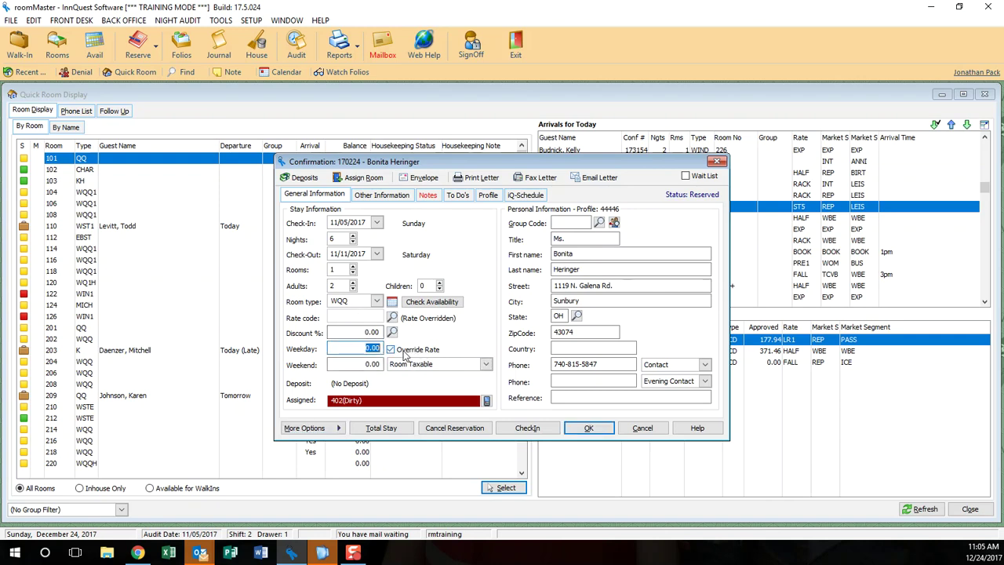
pyautogui.doubleClick(355, 315)
pyautogui.write('ST')
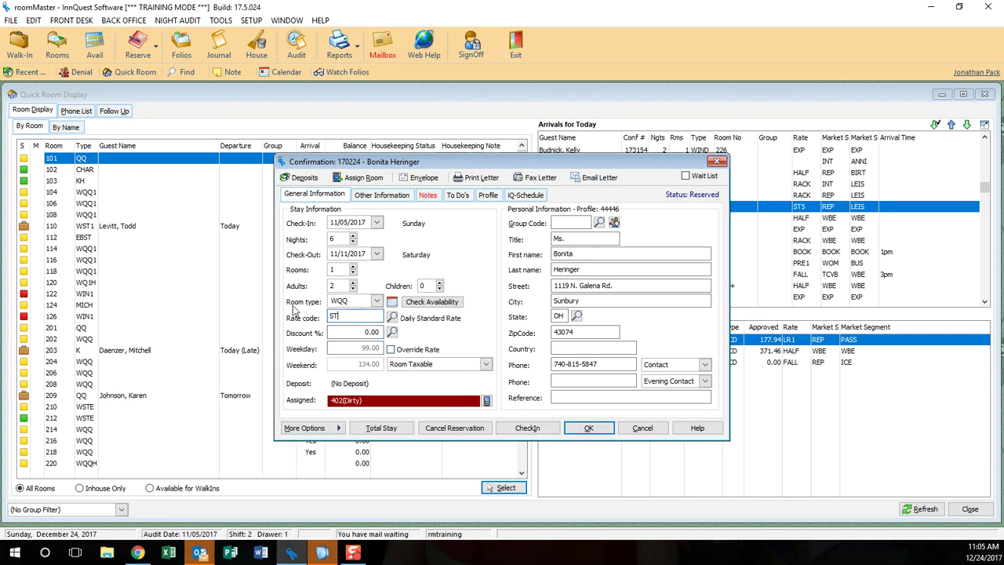
pyautogui.write('5')
pyautogui.press('Tab')
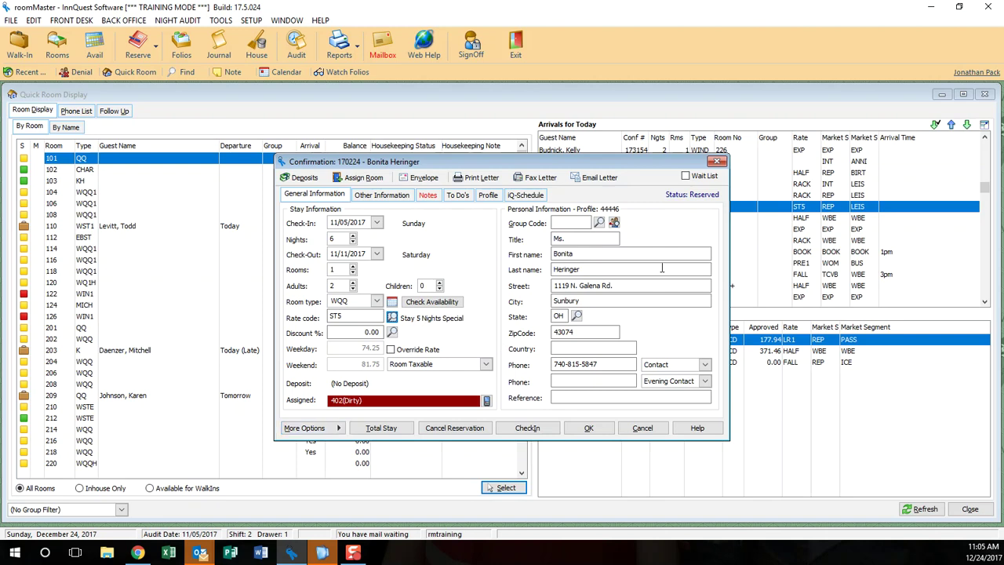
# Check the Rate 1 and Rate 2 values recorded in the Added entry of the reservation's change journal
pyautogui.click(314, 428)
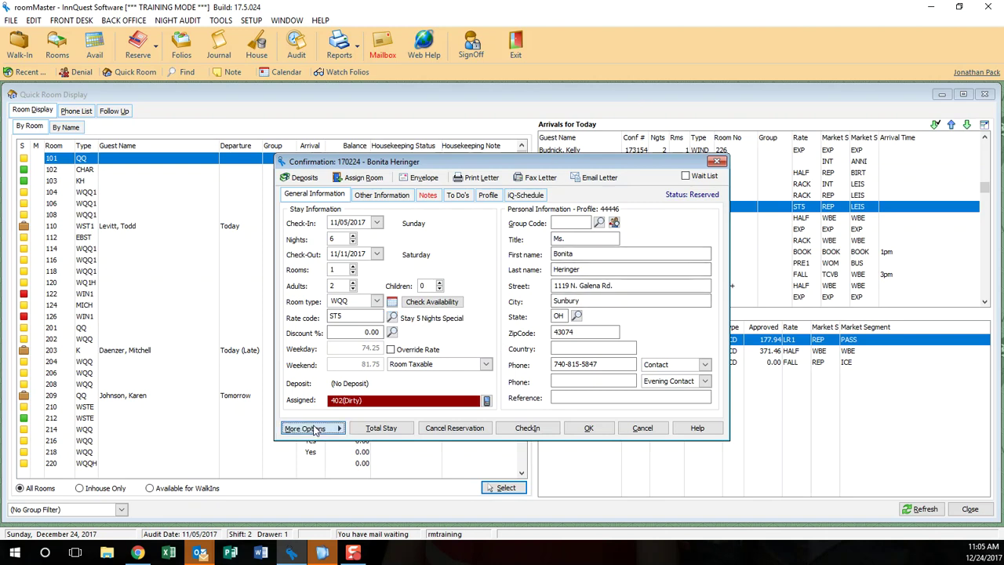
pyautogui.click(349, 380)
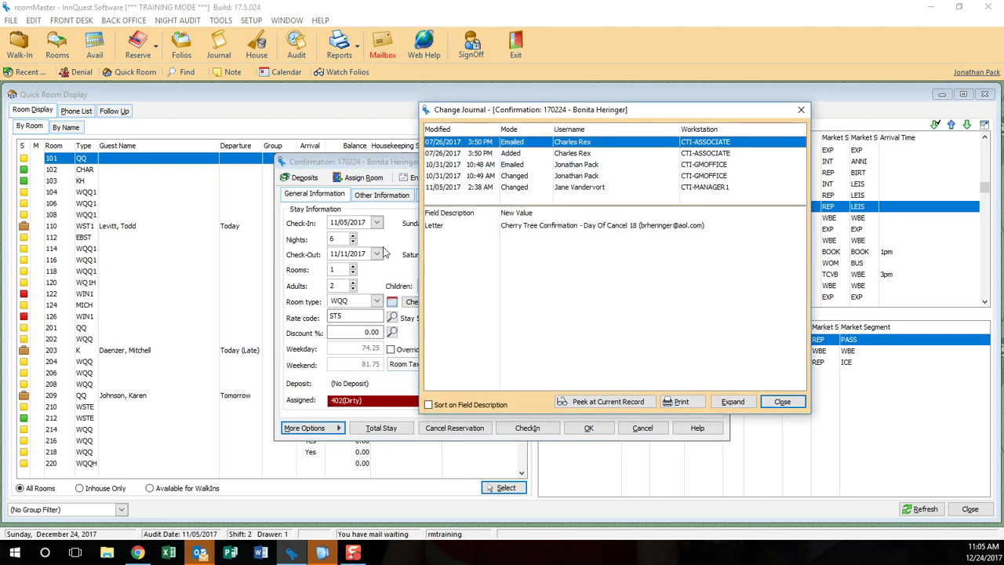
pyautogui.click(571, 153)
pyautogui.click(535, 304)
pyautogui.click(535, 326)
pyautogui.click(532, 317)
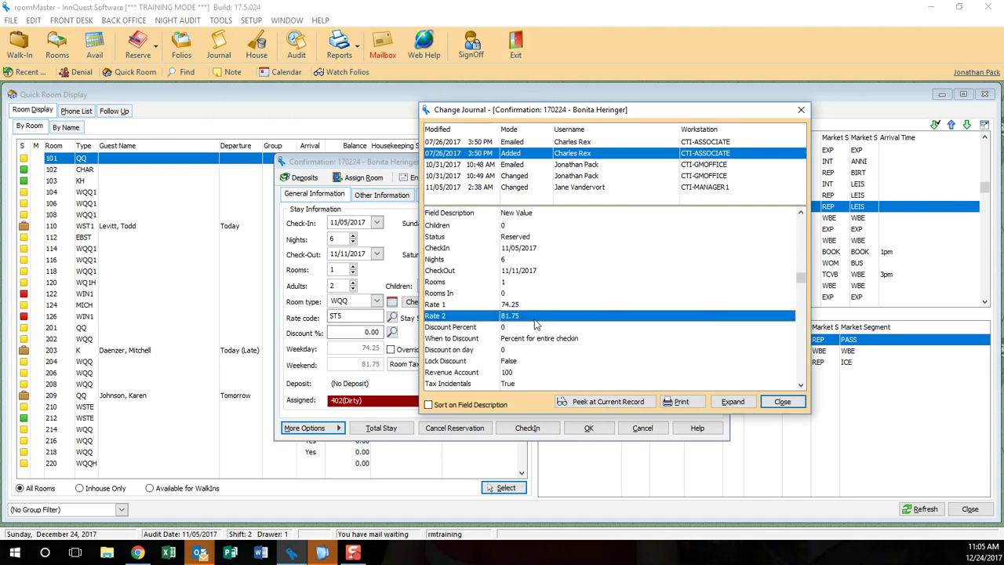
pyautogui.click(782, 401)
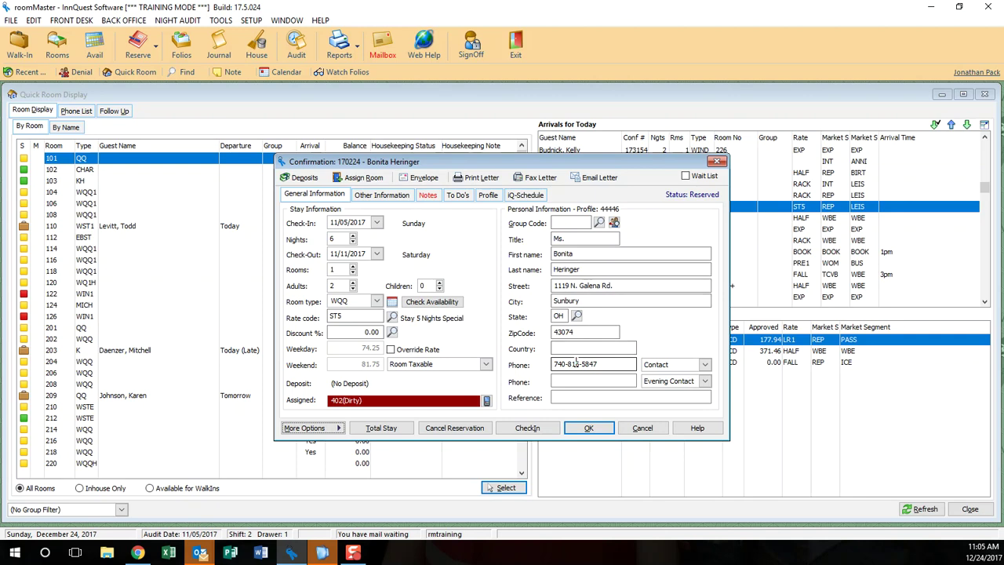
# Create a new guest profile from the reservation with the title Mr. and the replacement guest's first and last name
pyautogui.click(311, 428)
pyautogui.click(375, 211)
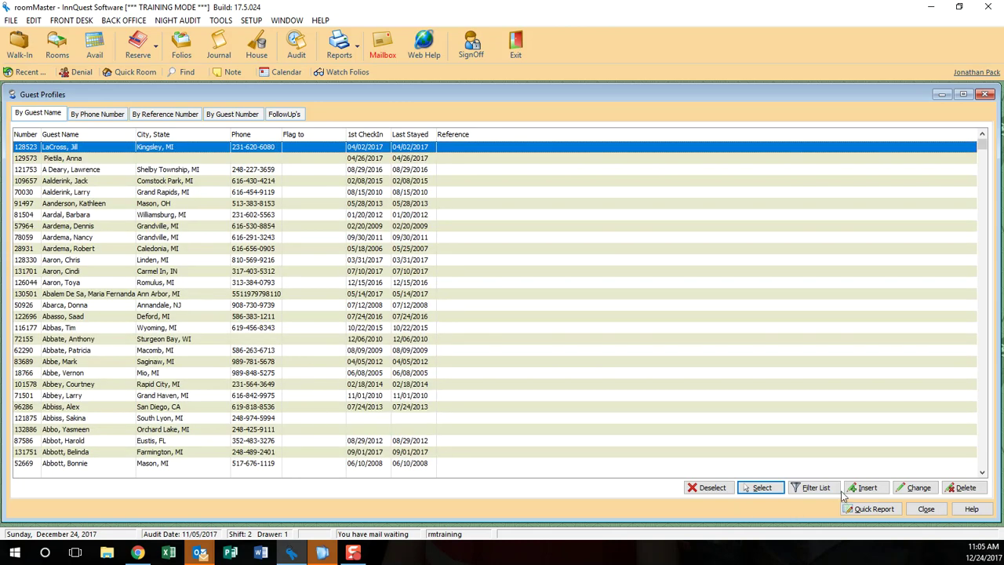
pyautogui.click(867, 488)
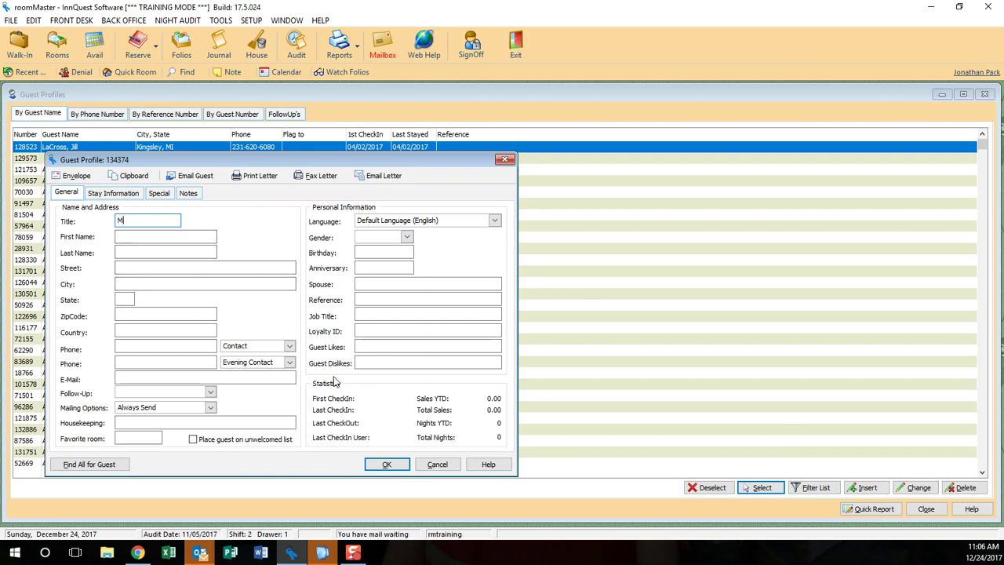
pyautogui.press('Tab')
pyautogui.write('Jack')
pyautogui.press('Tab')
pyautogui.write('Smith')
pyautogui.press('Tab')
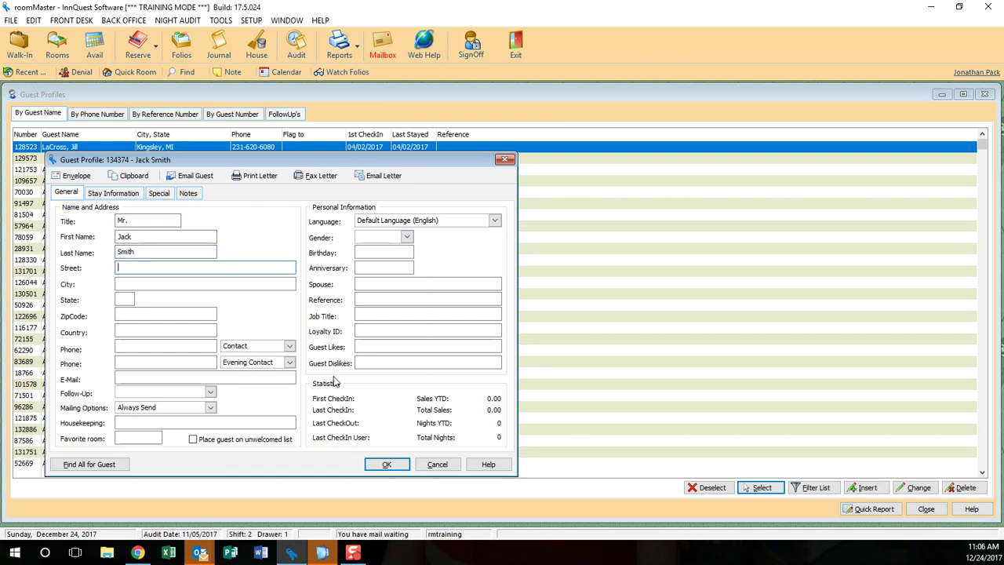
pyautogui.press('Tab')
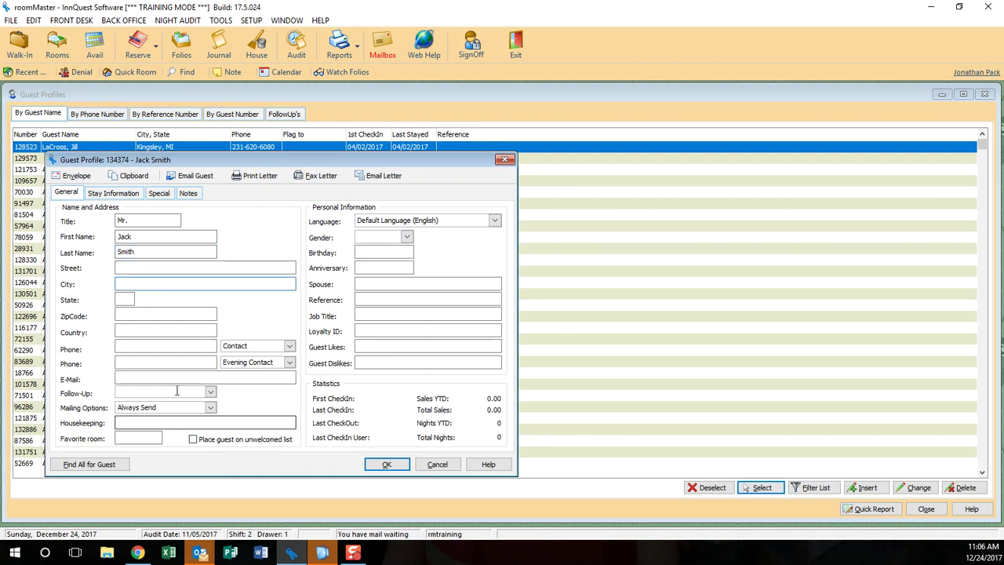
pyautogui.click(386, 464)
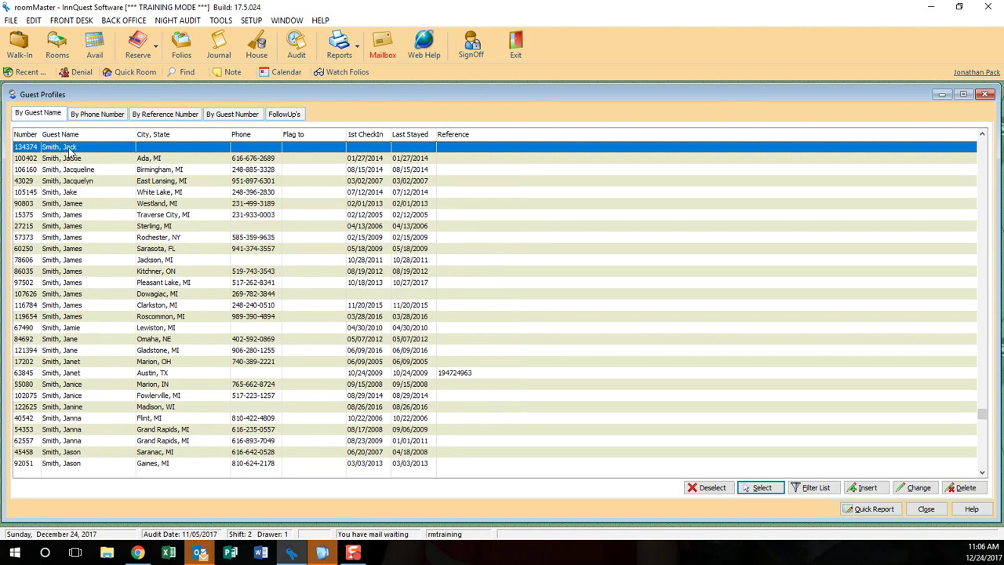
# Apply the newly created guest profile to the reservation, overwriting the complete name and address information
pyautogui.click(761, 488)
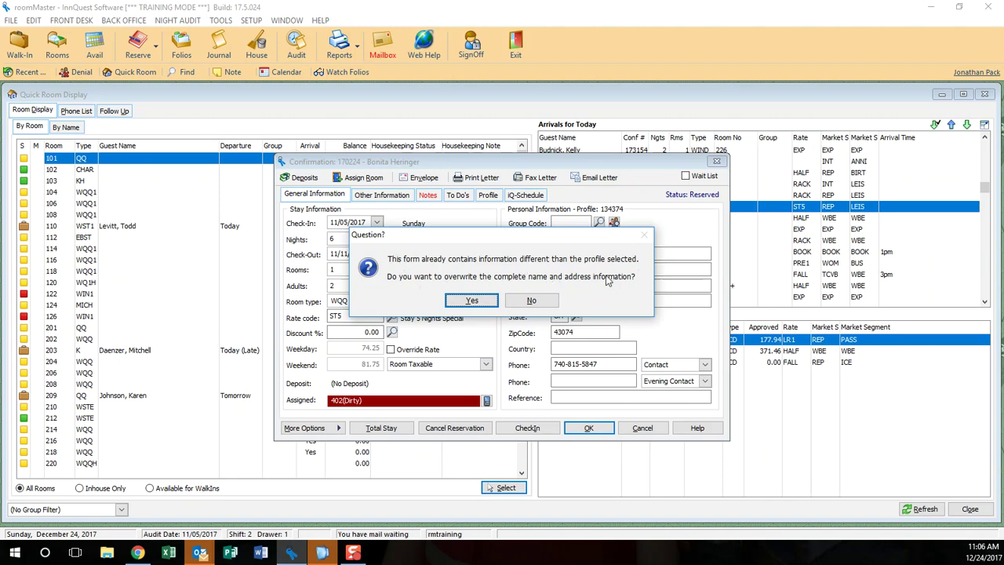
pyautogui.click(471, 302)
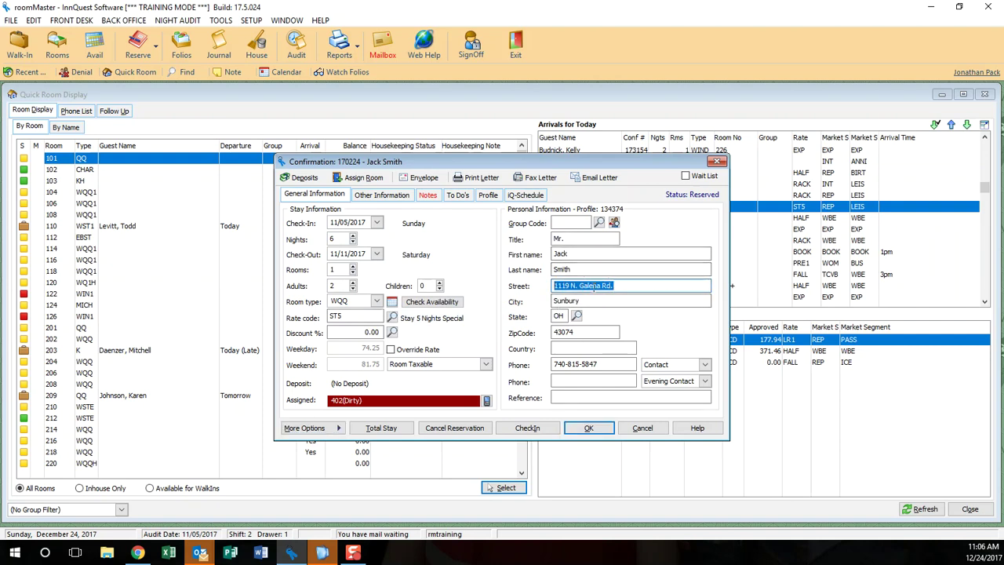
# Replace the previous guest's street, city, state and ZIP code on the reservation with the new guest's address
pyautogui.write('1234')
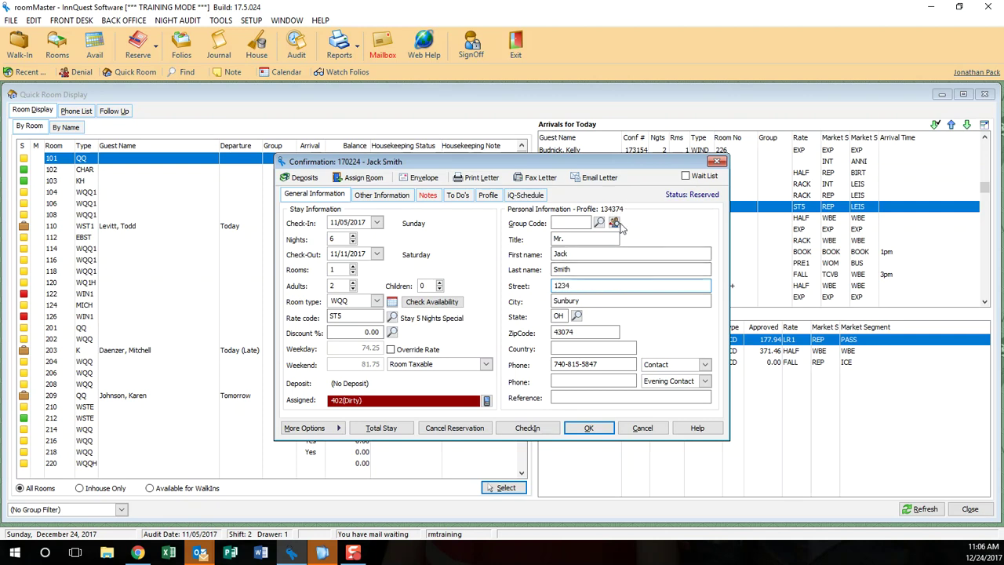
pyautogui.write(' White')
pyautogui.press('Tab')
pyautogui.write('S')
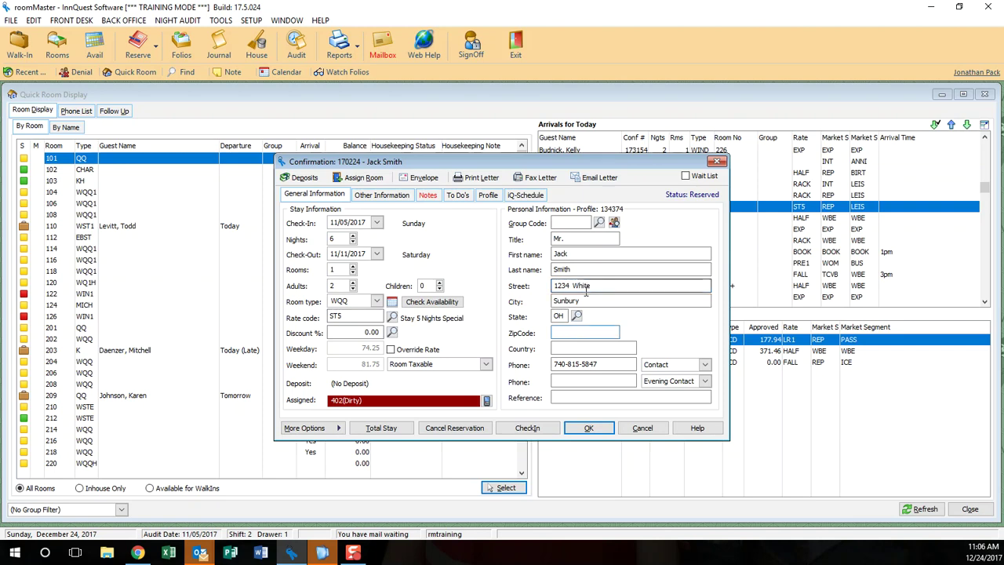
pyautogui.moveTo(585, 300); pyautogui.dragTo(426, 284)
pyautogui.press('Delete')
pyautogui.press('Tab')
pyautogui.press('Delete')
pyautogui.press('Tab')
pyautogui.press('Tab')
pyautogui.press('Tab')
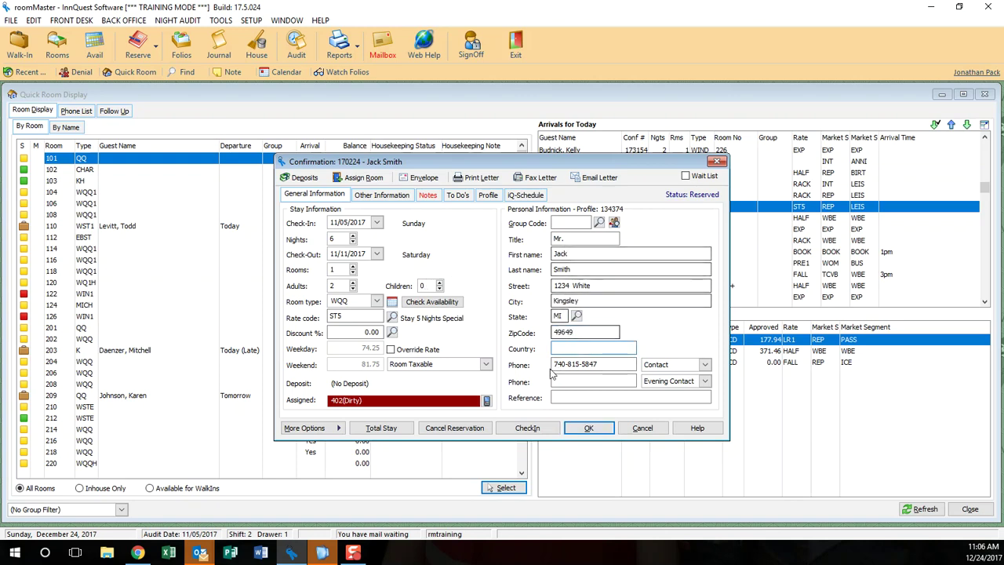